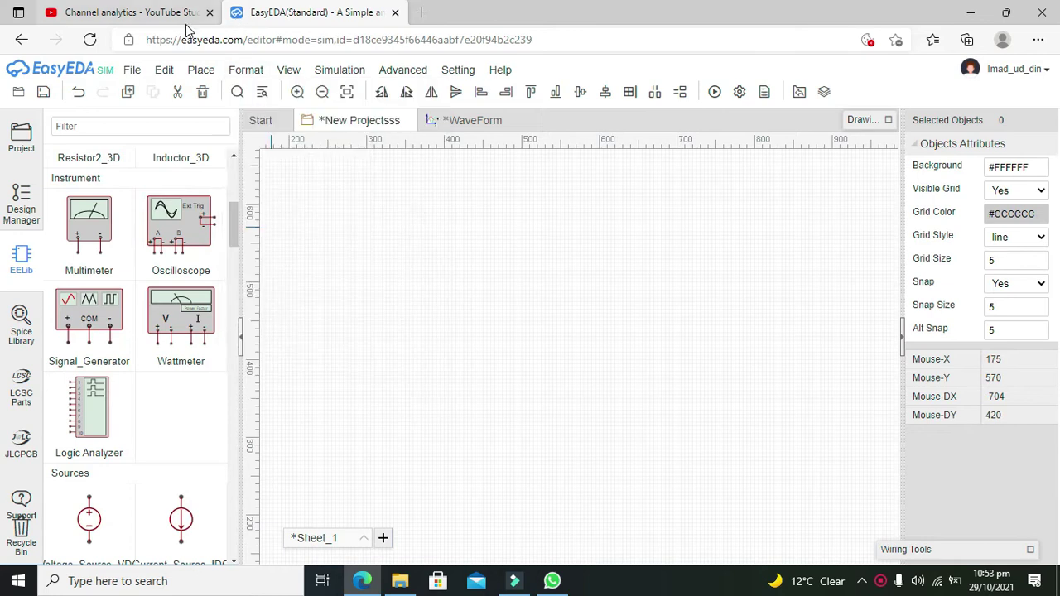
Highlight 'easyeda' in the page address, then scroll the EELib list up to Sources.
{"action": "left_click_drag", "start_coordinate": [180, 40], "coordinate": [238, 41]}
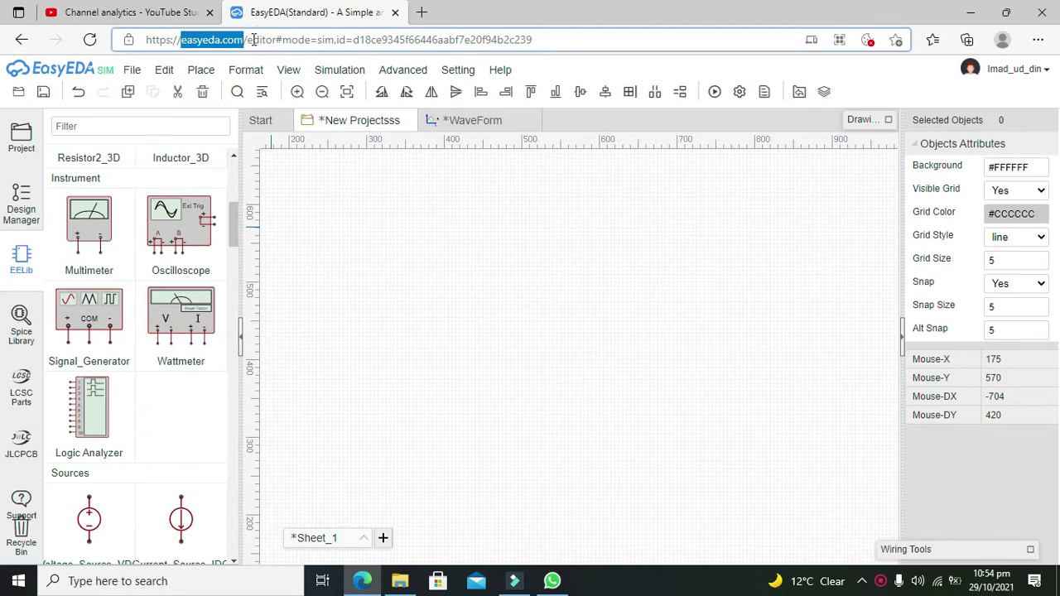
{"action": "left_click", "coordinate": [213, 47]}
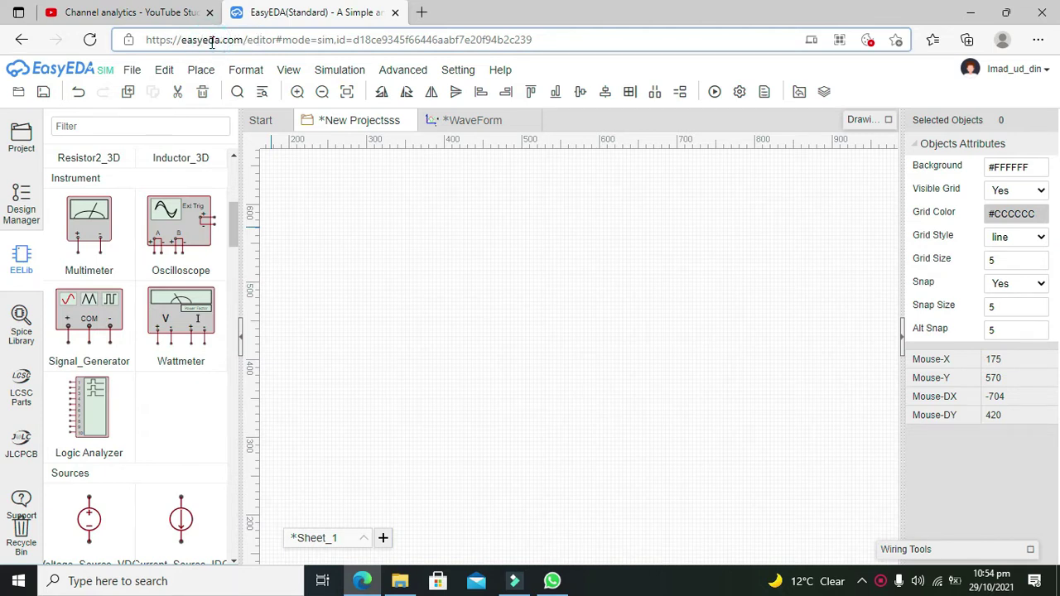
{"action": "double_click", "coordinate": [215, 46]}
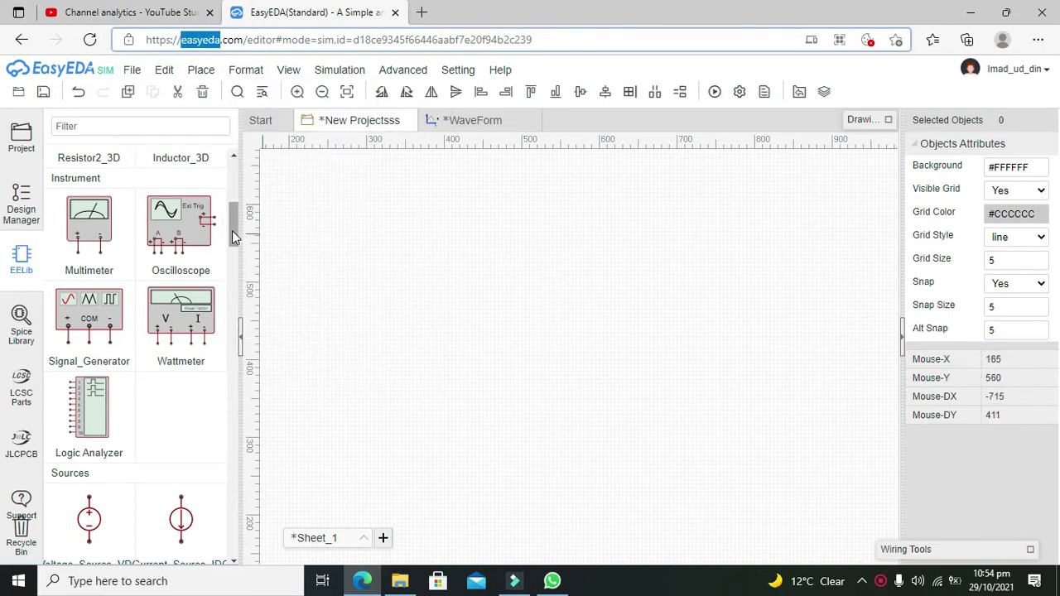
{"action": "left_click", "coordinate": [320, 256]}
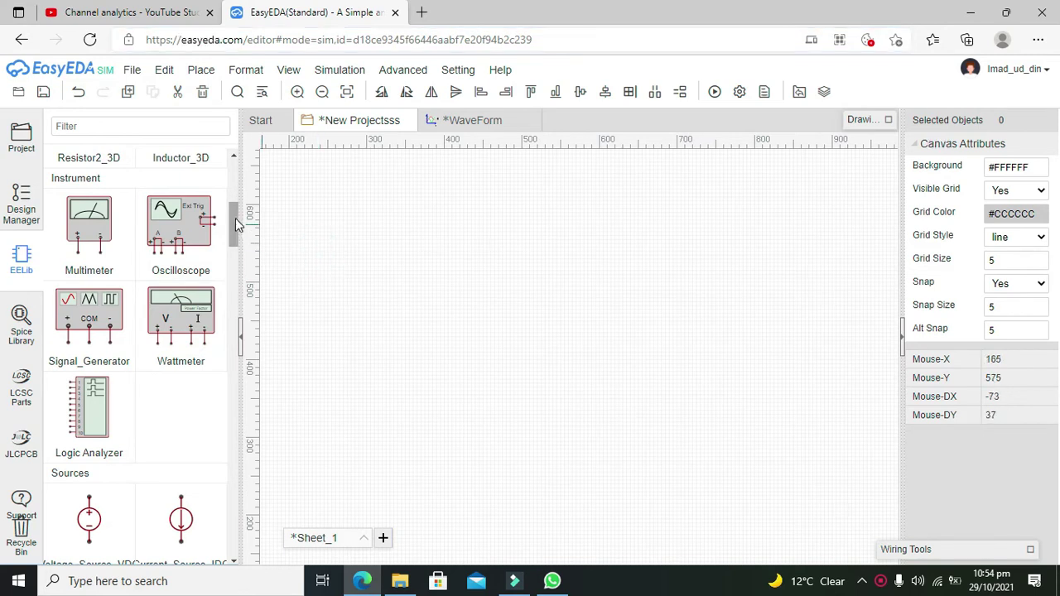
{"action": "left_click_drag", "start_coordinate": [235, 219], "coordinate": [222, 286]}
{"action": "scroll", "coordinate": [223, 281], "scroll_direction": "up", "scroll_amount": 4}
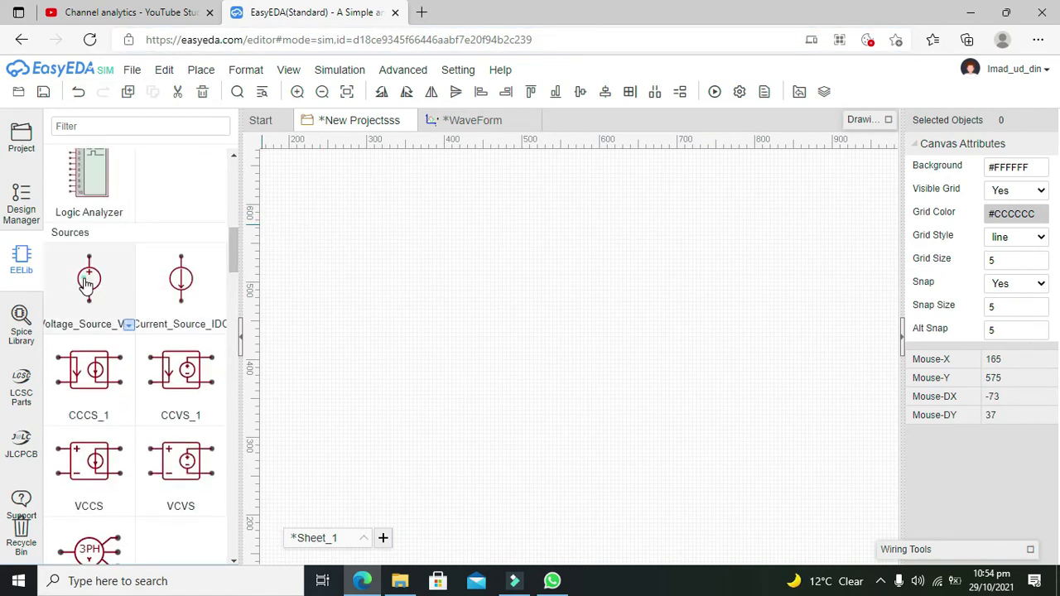
Place the 1 V DC voltage source V1 on the schematic and select it.
{"action": "left_click", "coordinate": [88, 281]}
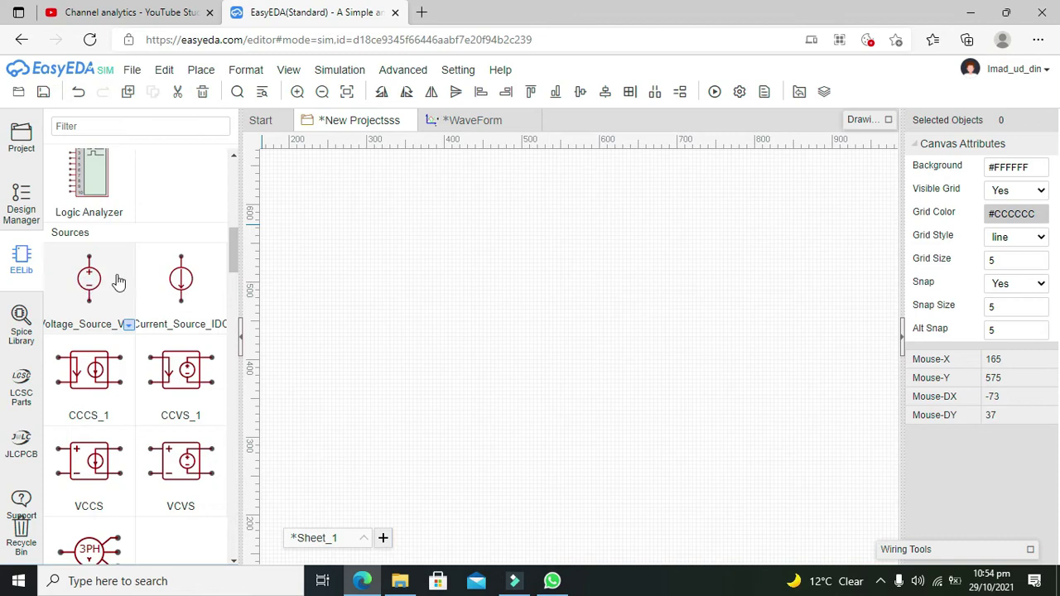
{"action": "left_click", "coordinate": [452, 323]}
{"action": "left_click", "coordinate": [288, 70]}
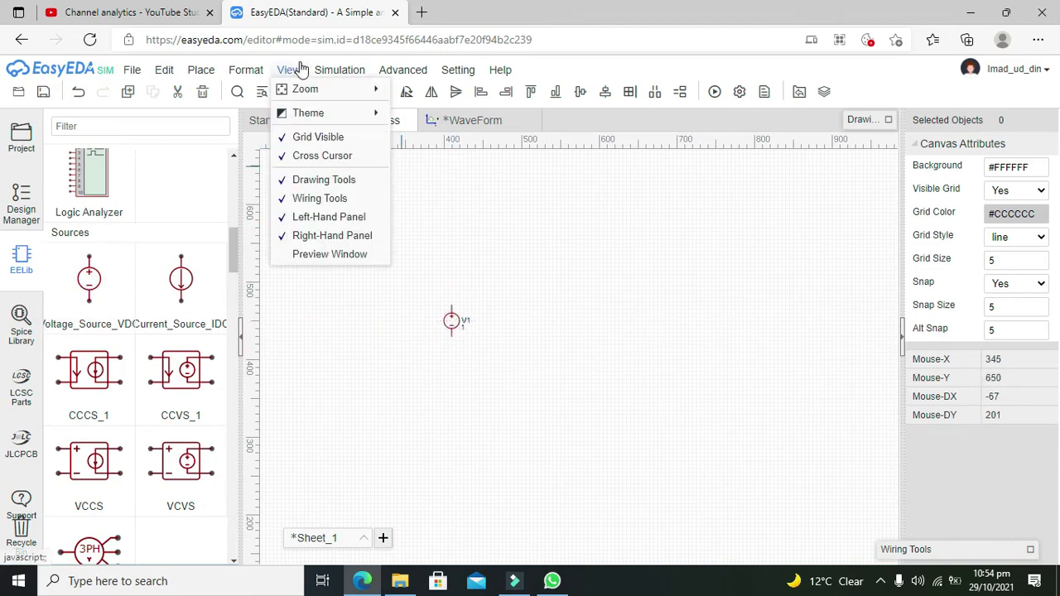
{"action": "left_click", "coordinate": [452, 319]}
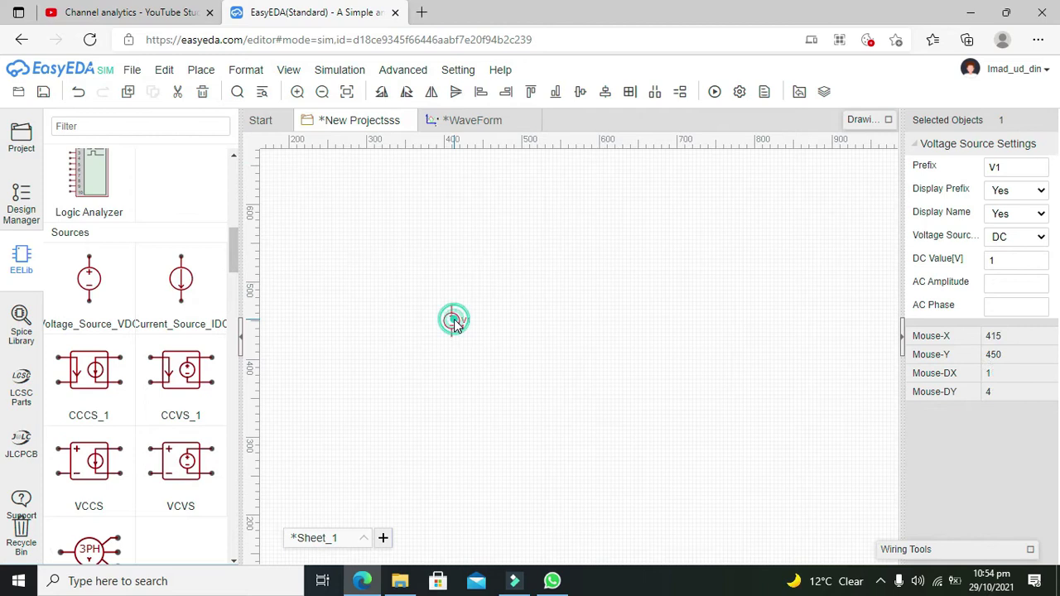
Zoom the schematic to 100%, then 200%, and reposition V1.
{"action": "left_click", "coordinate": [288, 69]}
{"action": "mouse_move", "coordinate": [294, 89]}
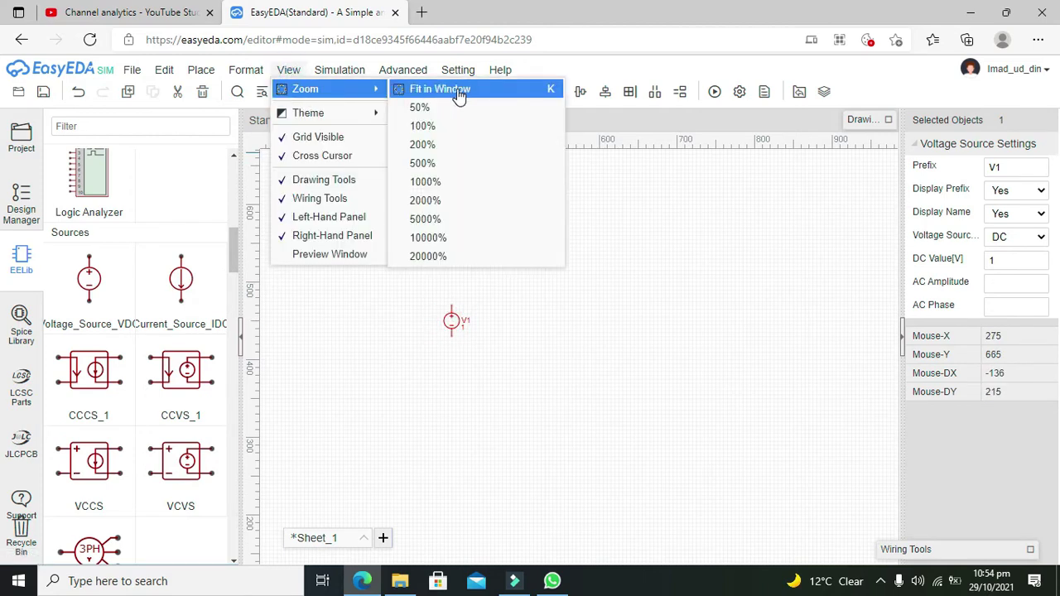
{"action": "left_click", "coordinate": [458, 138]}
{"action": "left_click", "coordinate": [246, 69]}
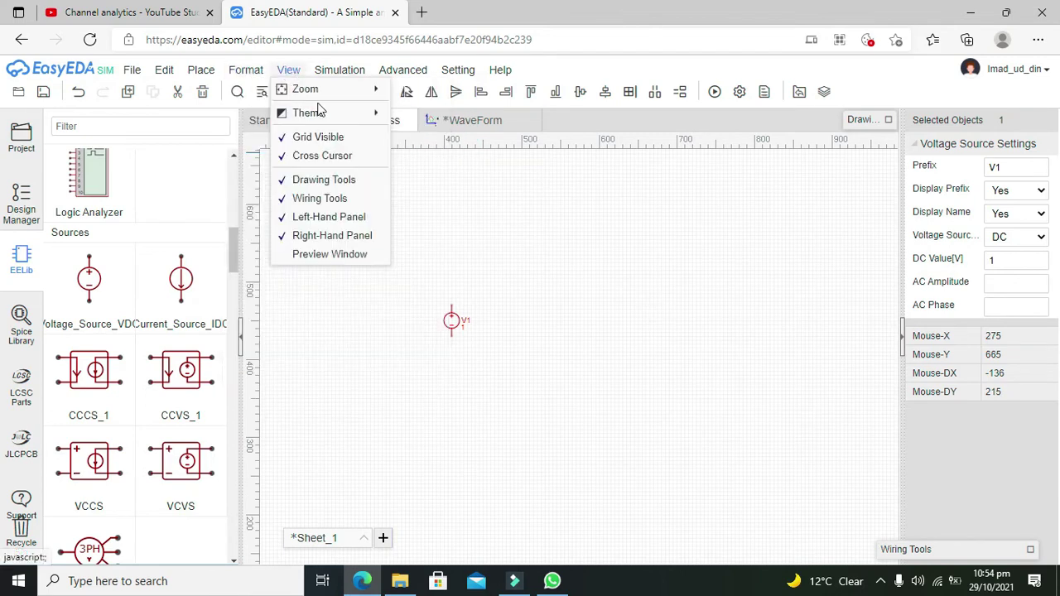
{"action": "mouse_move", "coordinate": [364, 91]}
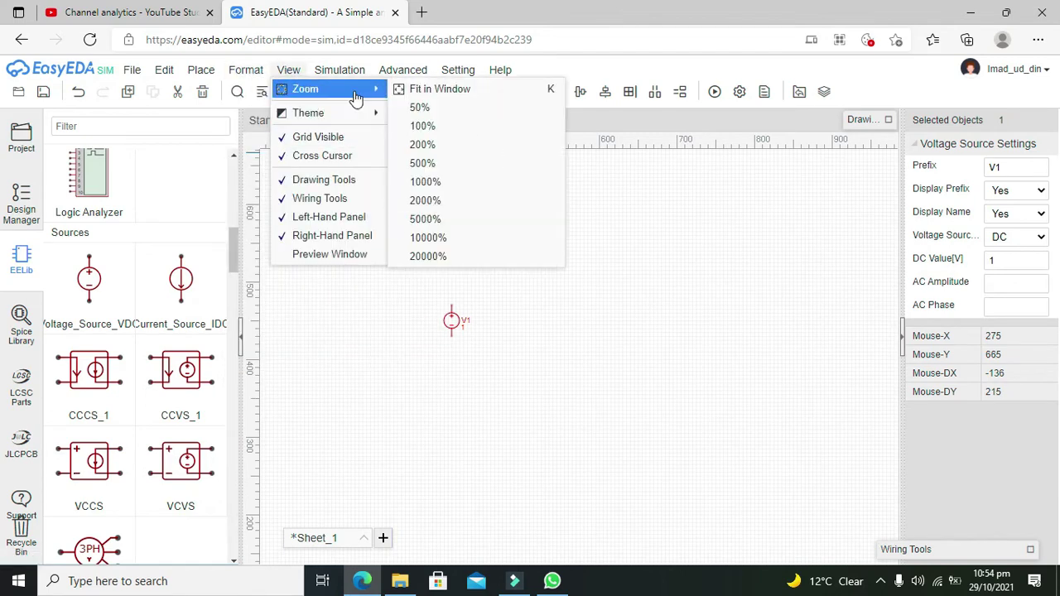
{"action": "left_click", "coordinate": [431, 141]}
{"action": "left_click_drag", "start_coordinate": [323, 286], "coordinate": [409, 348]}
Switch the potentiometer variant to the US symbol, then back to Potentiometer_3D.
{"action": "left_click", "coordinate": [474, 367]}
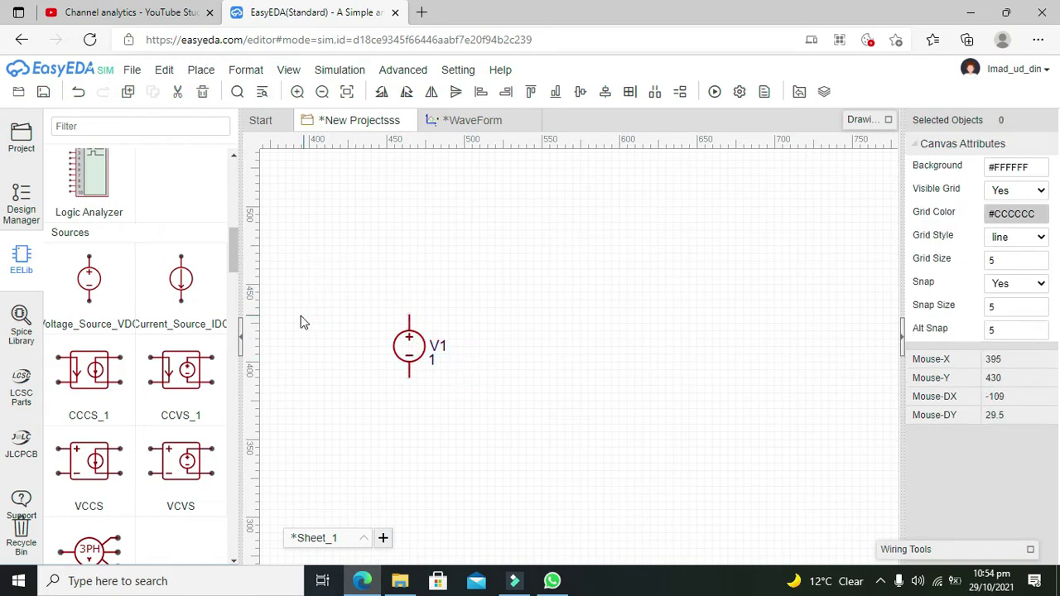
{"action": "left_click_drag", "start_coordinate": [236, 251], "coordinate": [235, 197]}
{"action": "scroll", "coordinate": [235, 197], "scroll_direction": "up", "scroll_amount": 1}
{"action": "left_click", "coordinate": [125, 395]}
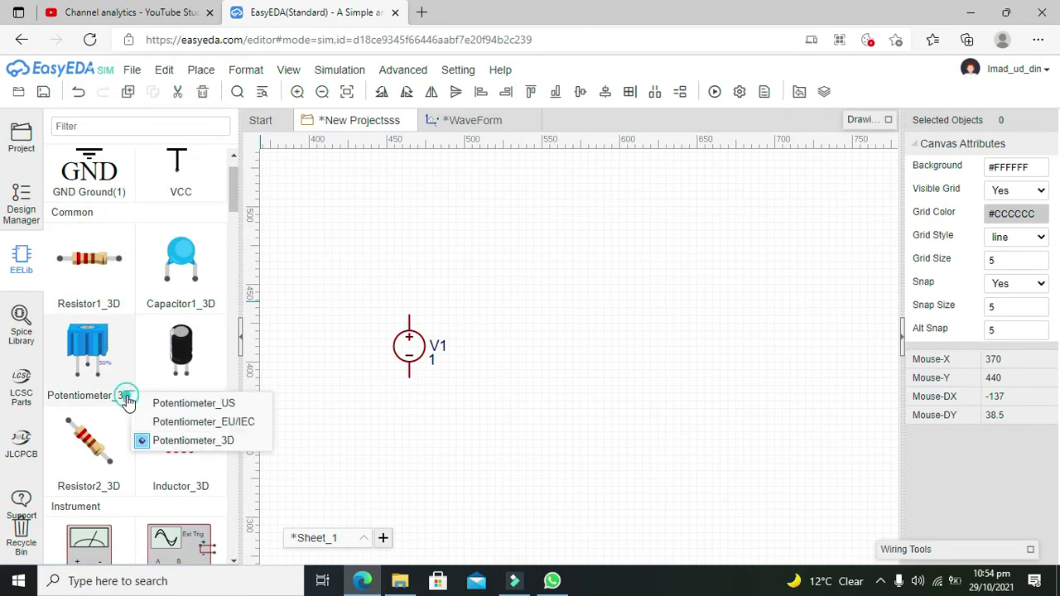
{"action": "left_click", "coordinate": [154, 403]}
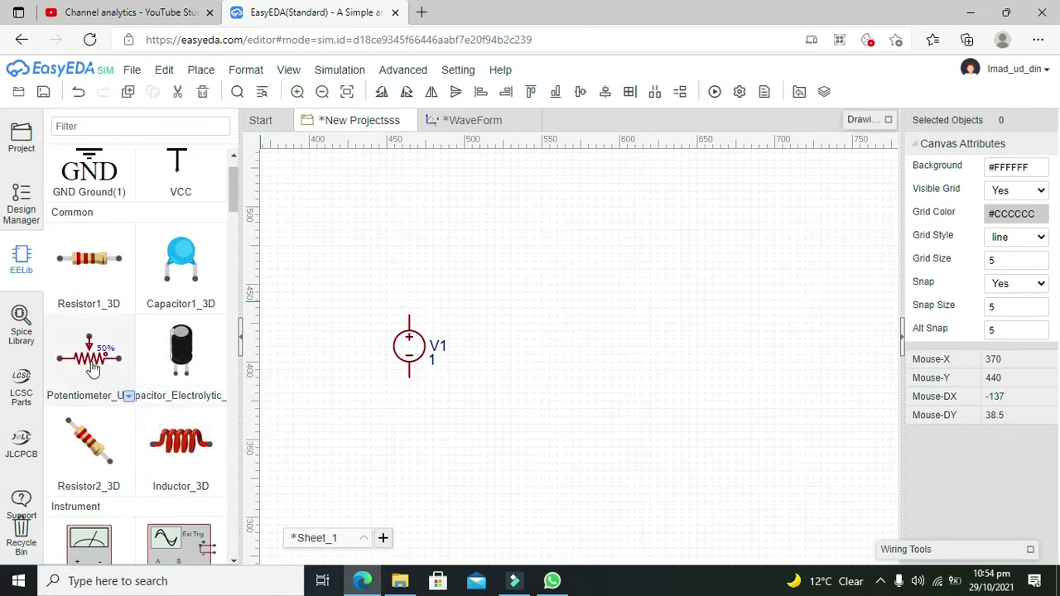
{"action": "left_click", "coordinate": [130, 402]}
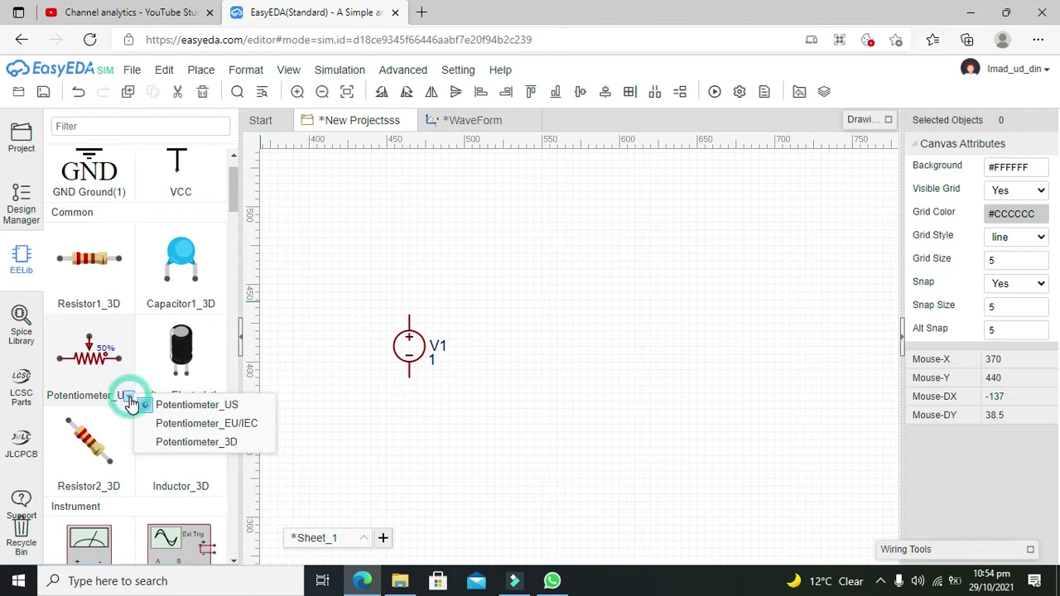
{"action": "left_click", "coordinate": [191, 447]}
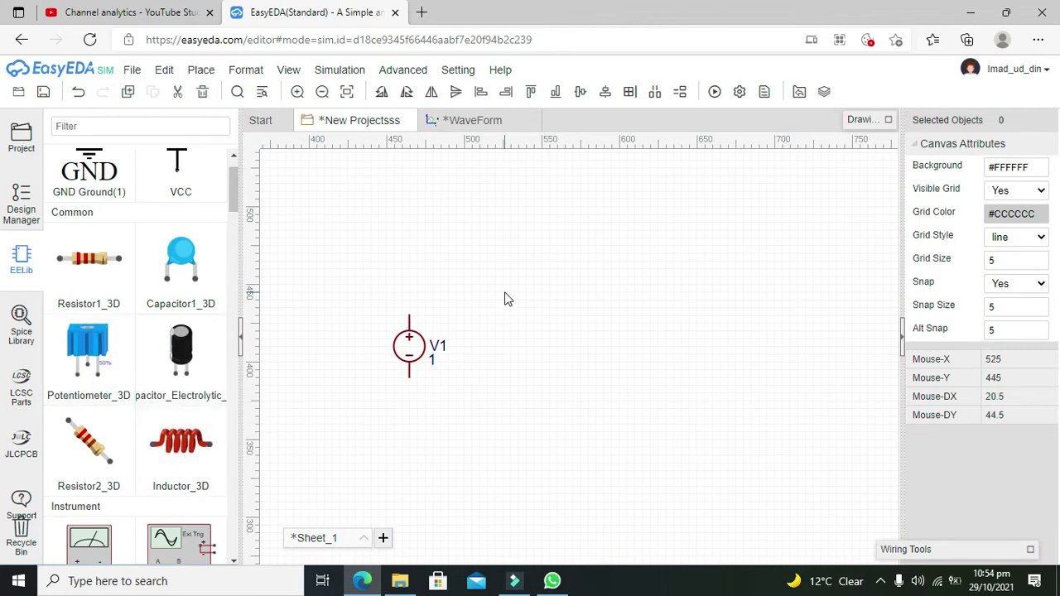
Place the 100K potentiometer R1 above V1 and move V1 lower.
{"action": "left_click", "coordinate": [68, 370]}
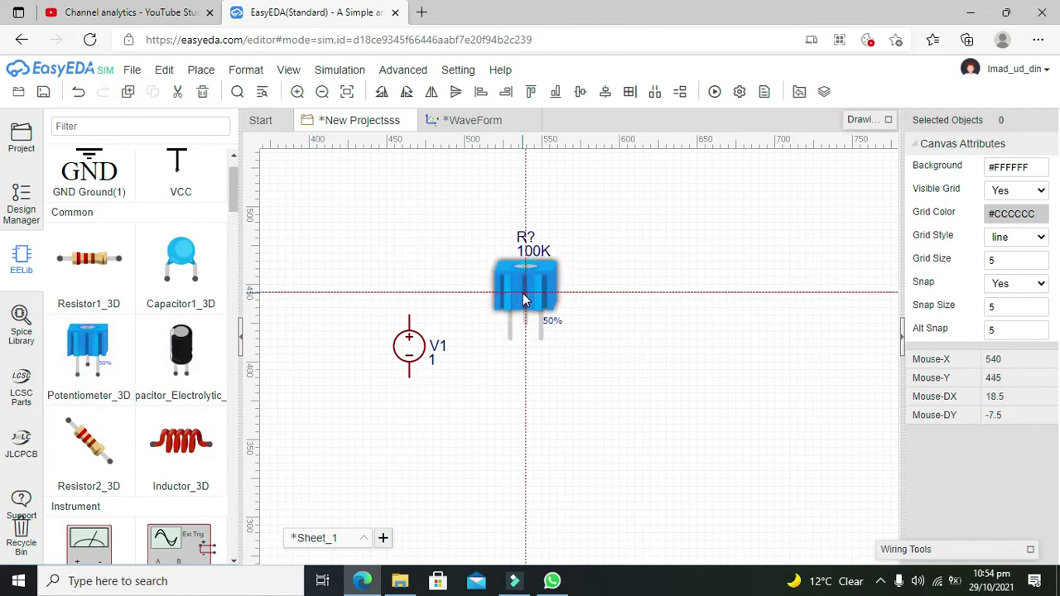
{"action": "left_click", "coordinate": [477, 252]}
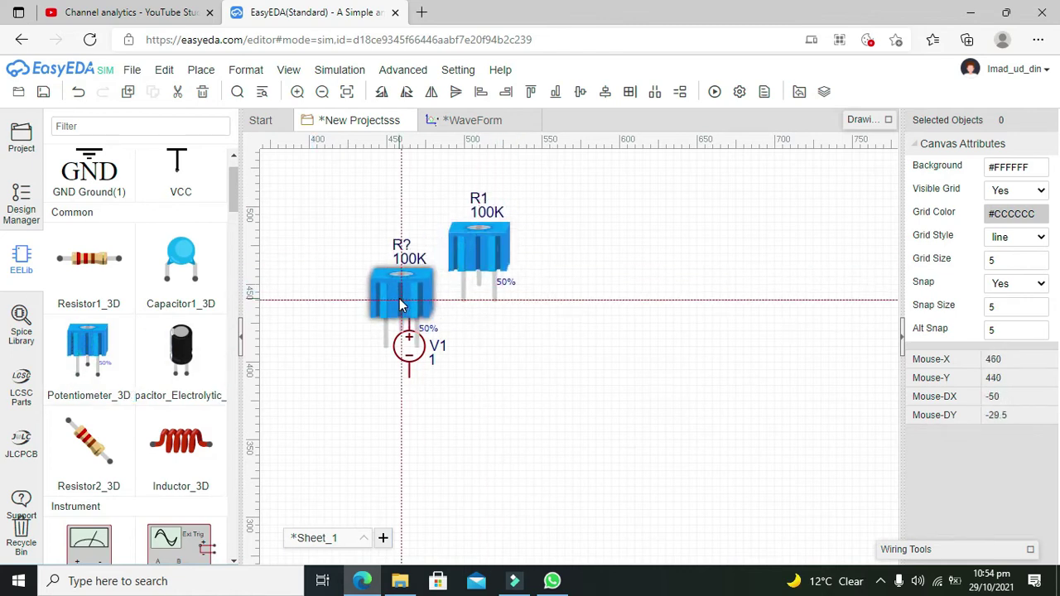
{"action": "key", "text": "Escape"}
{"action": "left_click_drag", "start_coordinate": [408, 341], "coordinate": [412, 364]}
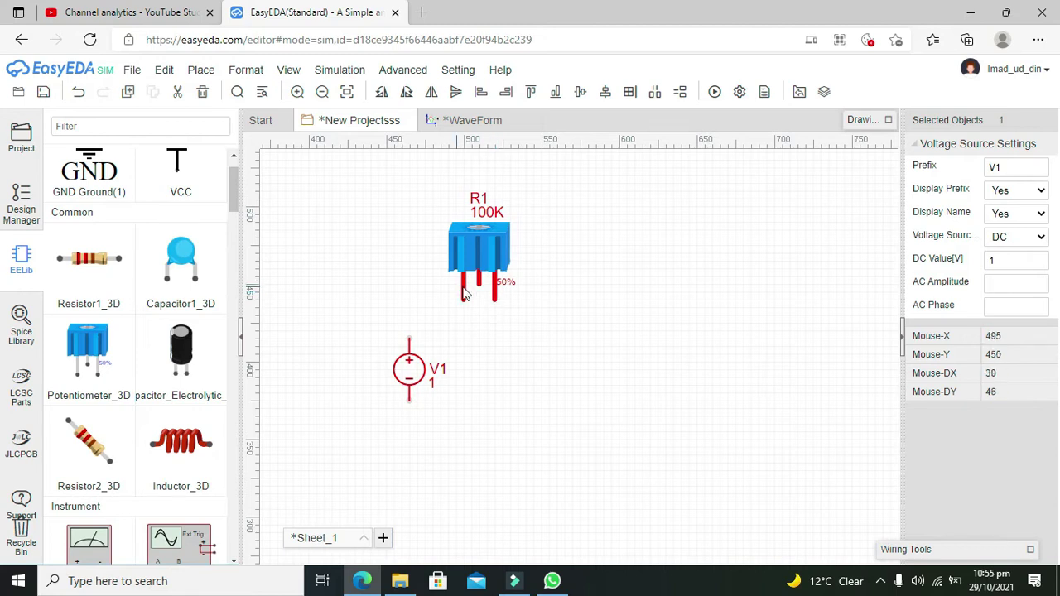
Wire R1's left pin to V1's positive terminal.
{"action": "left_click", "coordinate": [551, 350]}
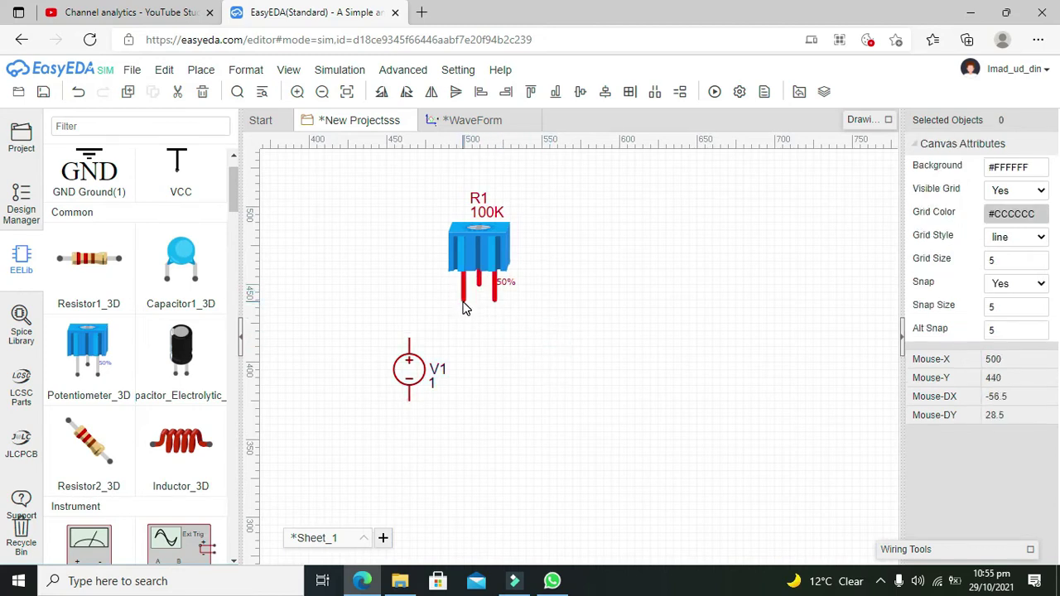
{"action": "left_click", "coordinate": [462, 301]}
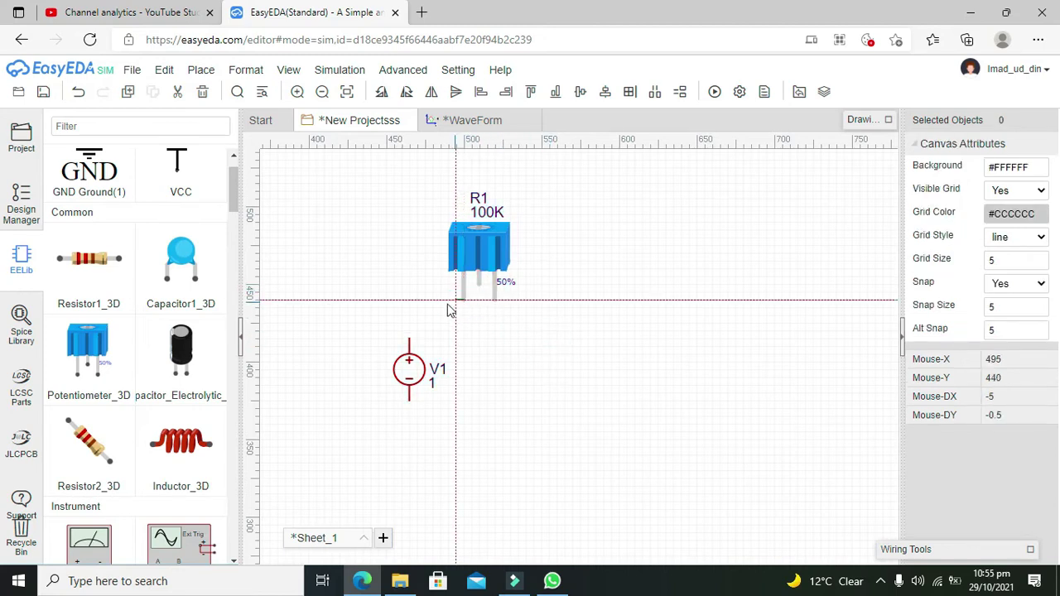
{"action": "left_click", "coordinate": [410, 339]}
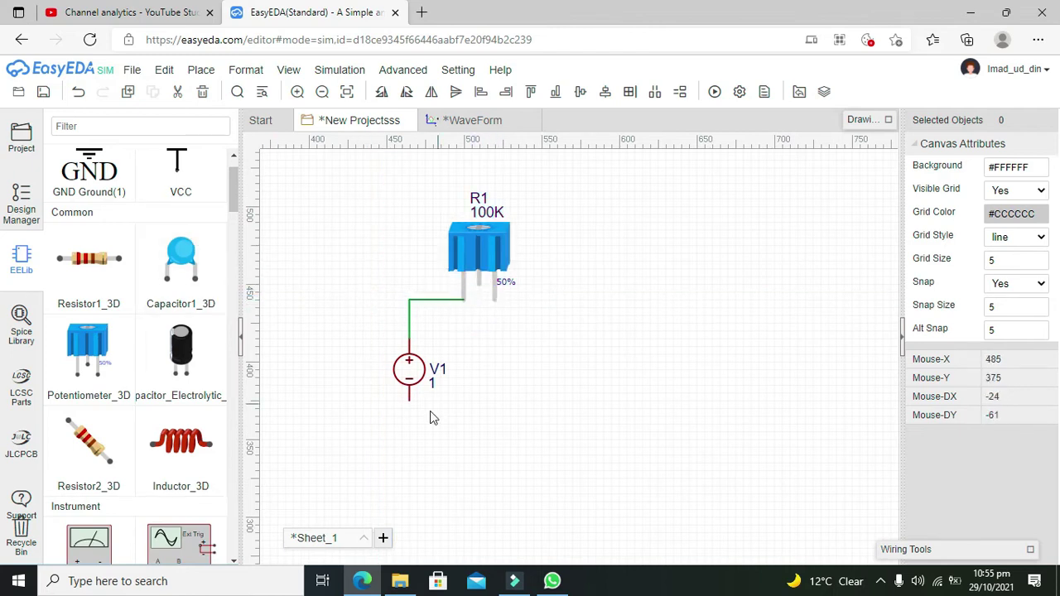
{"action": "left_click", "coordinate": [495, 303]}
{"action": "left_click", "coordinate": [494, 322]}
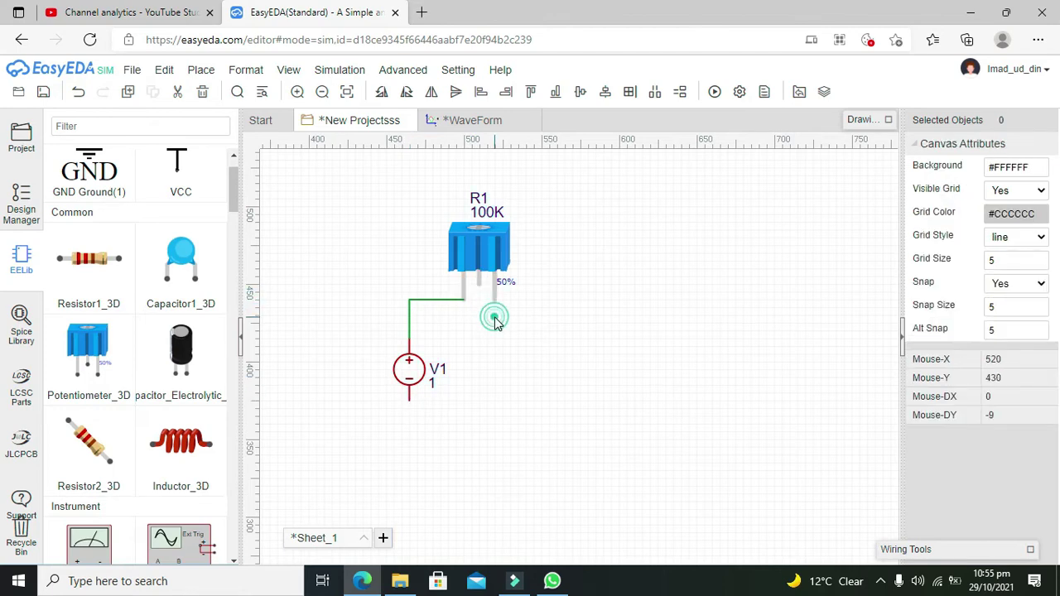
Wire V1's negative terminal to R1's right pin and place a GND symbol on that wire.
{"action": "left_click", "coordinate": [409, 403]}
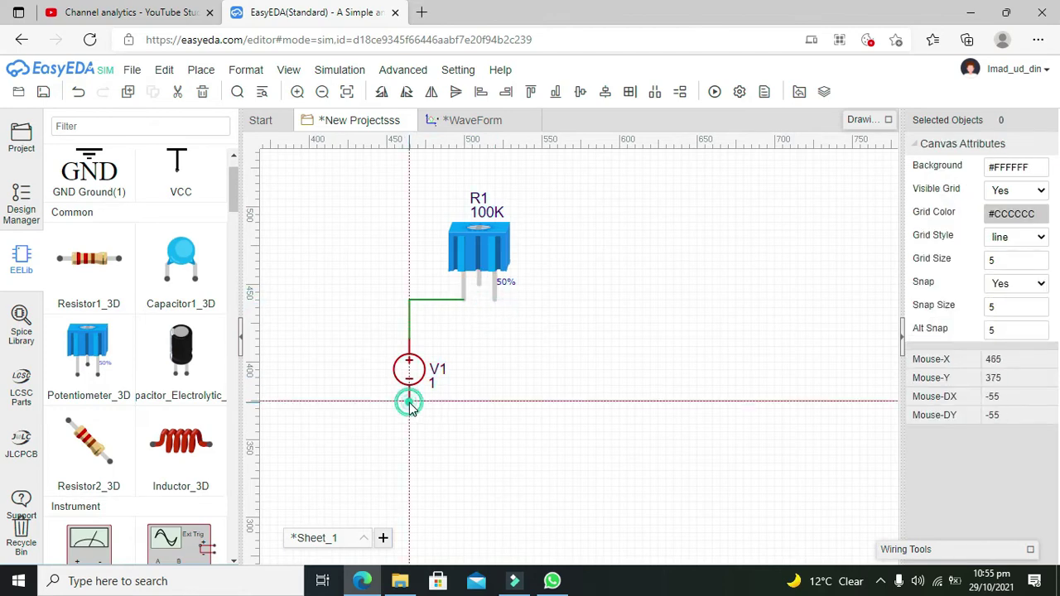
{"action": "left_click", "coordinate": [498, 427]}
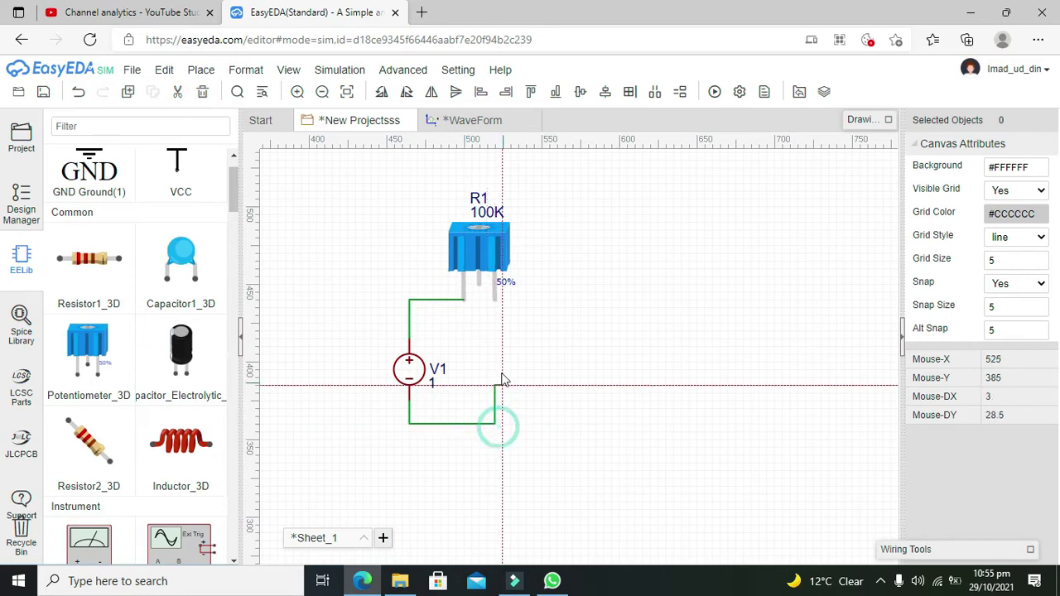
{"action": "left_click", "coordinate": [495, 299]}
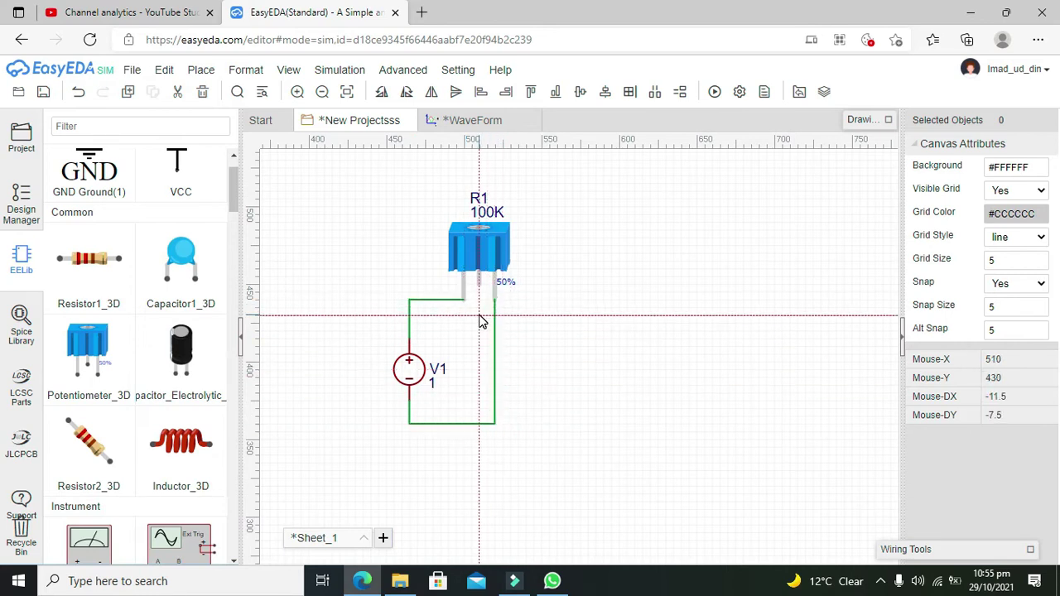
{"action": "left_click", "coordinate": [99, 170]}
{"action": "left_click", "coordinate": [455, 425]}
{"action": "key", "text": "Escape"}
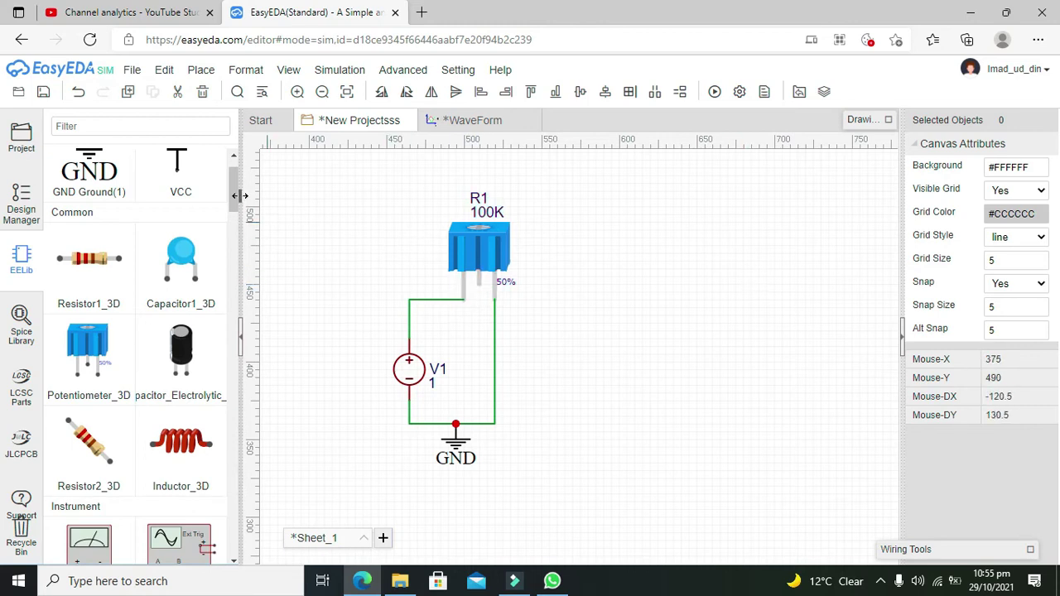
Place multimeter XMM1 to the right of the circuit and move it slightly higher.
{"action": "left_click_drag", "start_coordinate": [235, 196], "coordinate": [233, 240]}
{"action": "left_click", "coordinate": [89, 331]}
{"action": "left_click", "coordinate": [729, 275]}
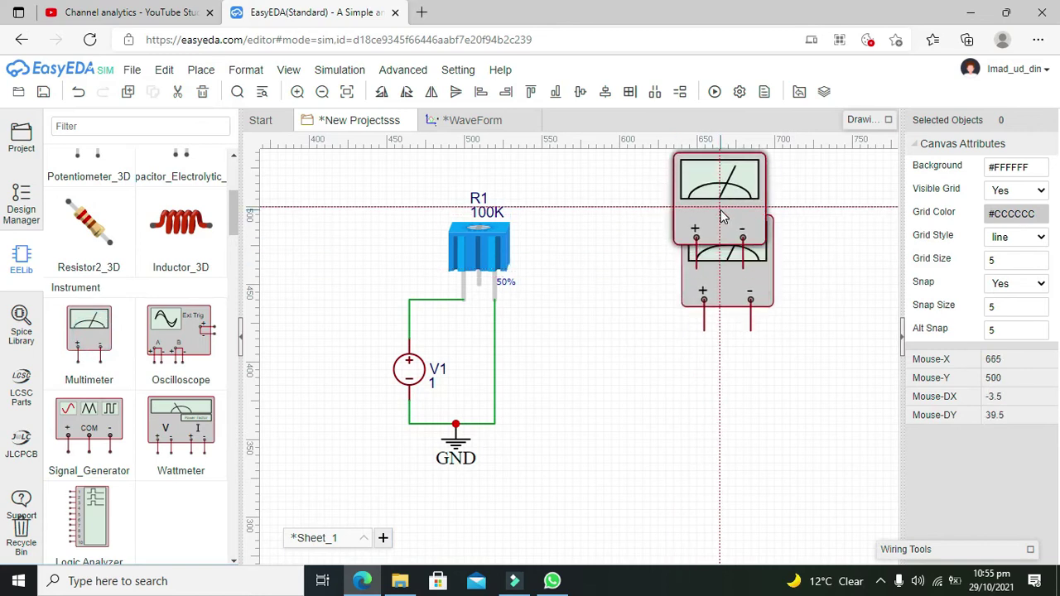
{"action": "key", "text": "Escape"}
{"action": "left_click", "coordinate": [724, 248]}
{"action": "left_click_drag", "start_coordinate": [725, 248], "coordinate": [724, 219]}
{"action": "left_click", "coordinate": [631, 281]}
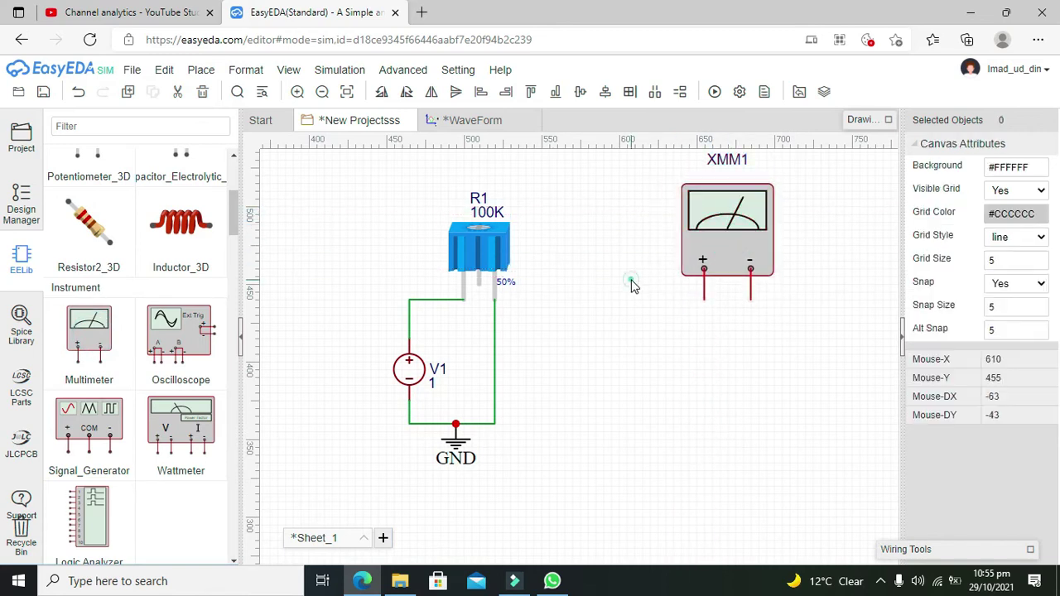
Wire XMM1's + terminal to R1's wiper and its − terminal to the ground wire.
{"action": "left_click", "coordinate": [703, 299]}
{"action": "left_click", "coordinate": [479, 330]}
{"action": "left_click", "coordinate": [479, 298]}
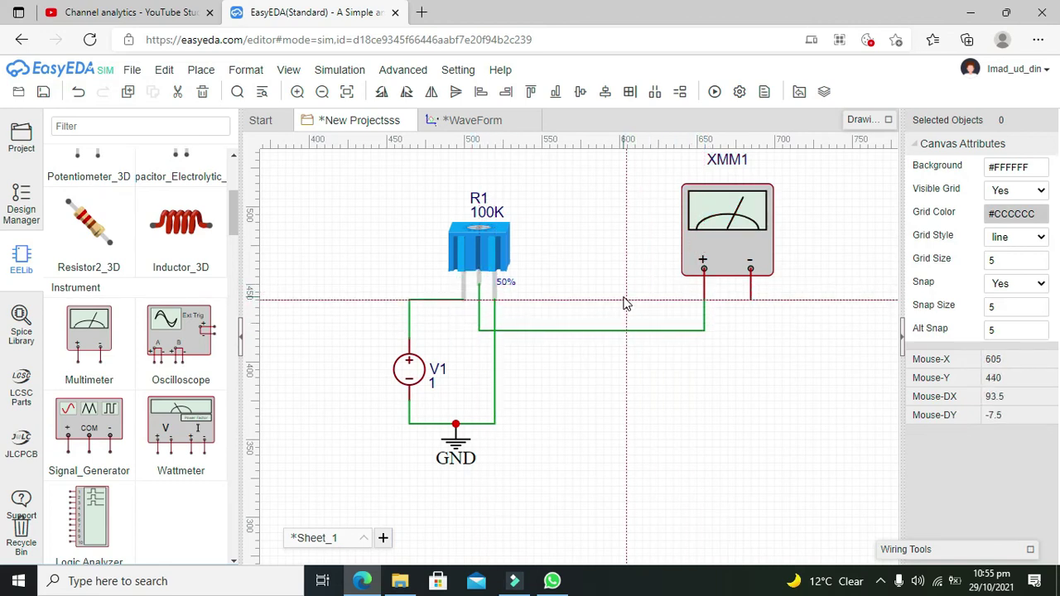
{"action": "left_click", "coordinate": [750, 299]}
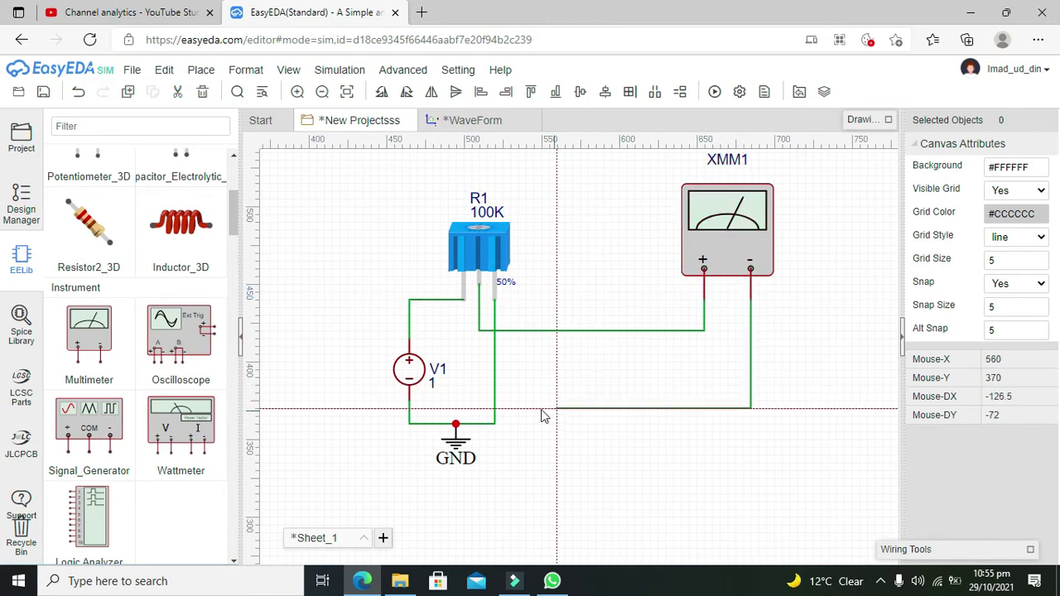
{"action": "left_click", "coordinate": [494, 417]}
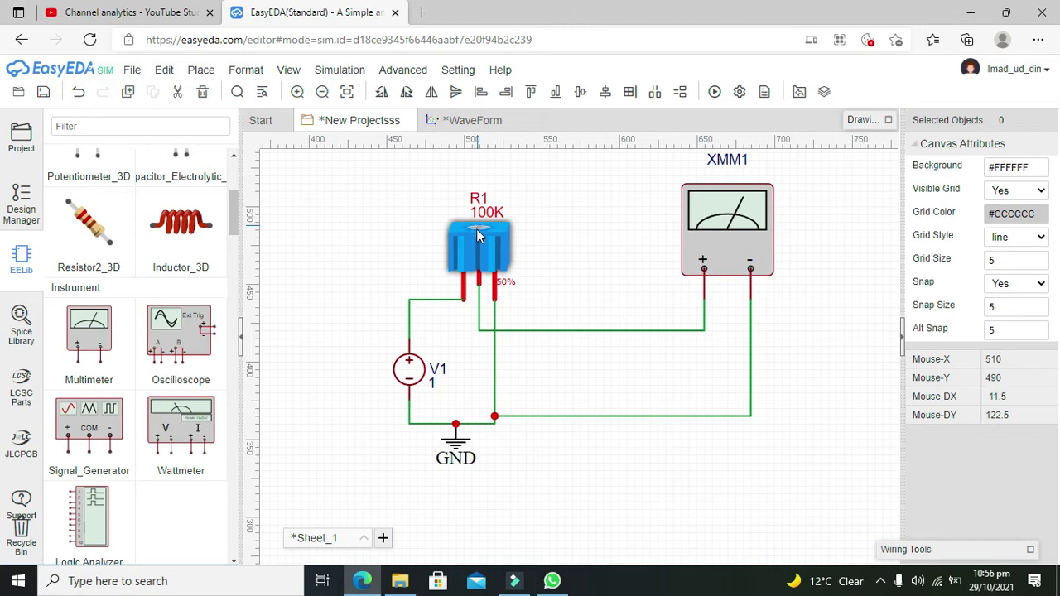
{"action": "left_click", "coordinate": [579, 259]}
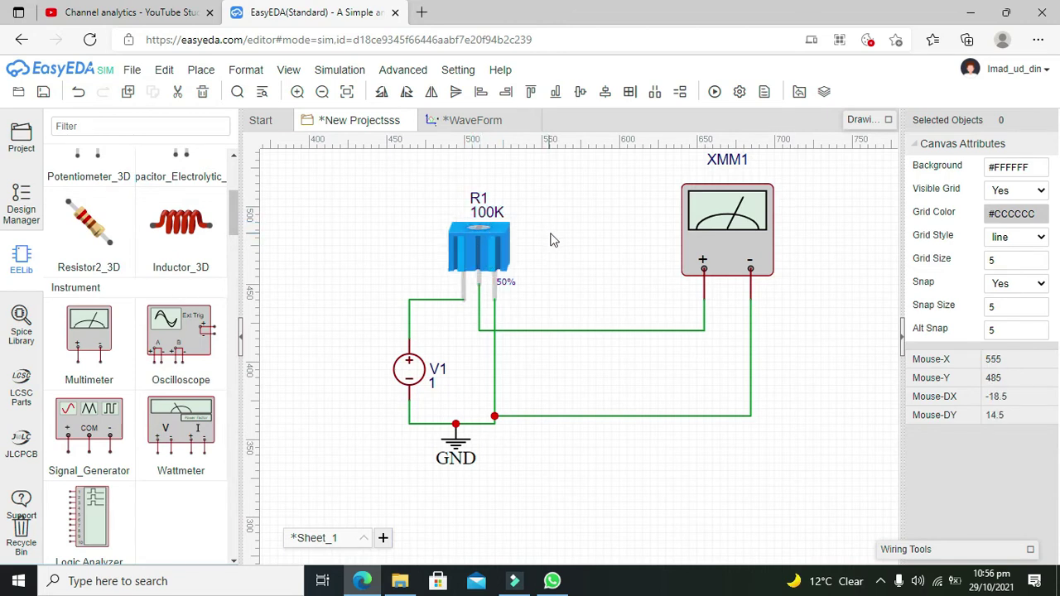
Change R1's K[%] wiper value from 50 to 10 in Potentiometer Settings.
{"action": "left_click", "coordinate": [470, 246]}
{"action": "double_click", "coordinate": [1018, 262]}
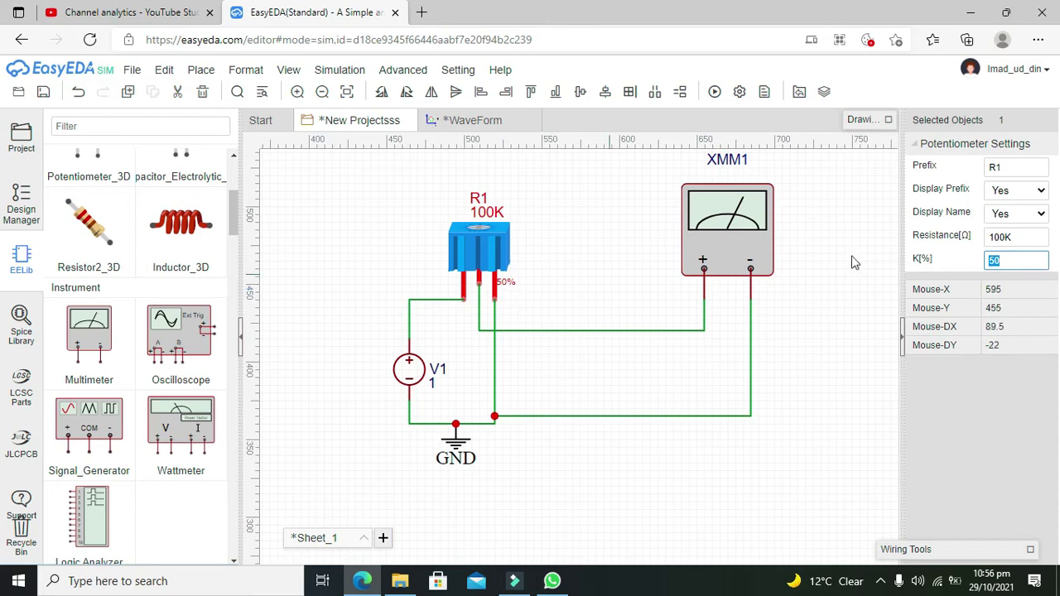
{"action": "left_click", "coordinate": [1012, 261]}
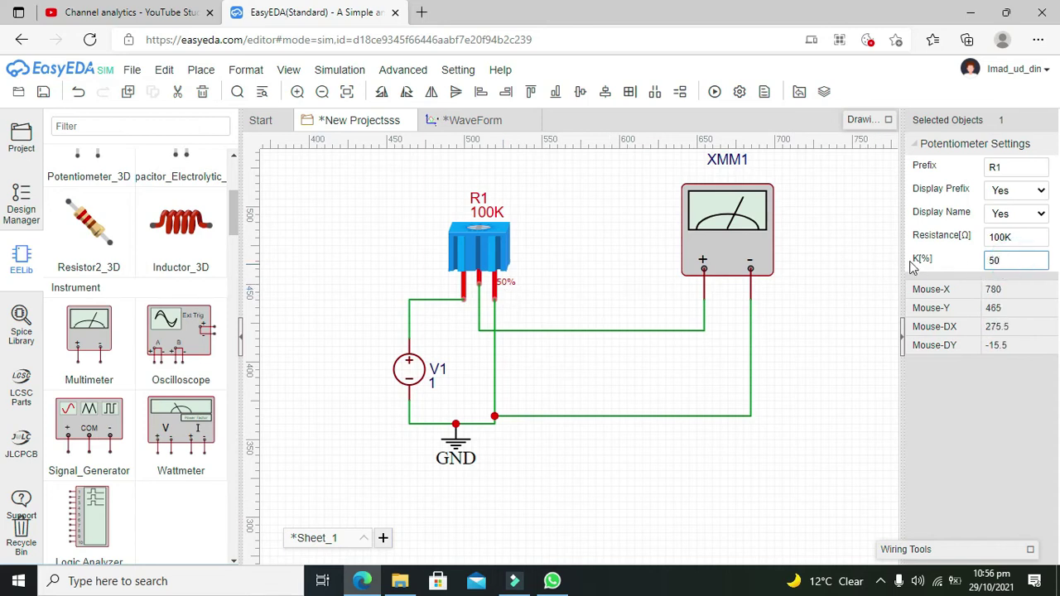
{"action": "double_click", "coordinate": [1005, 262]}
{"action": "key", "text": "Return"}
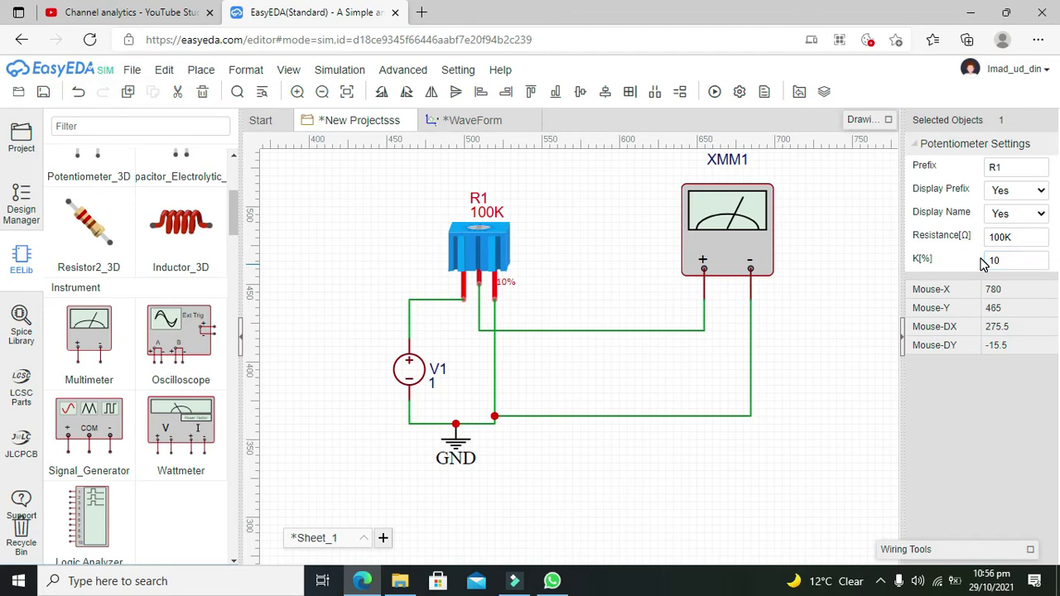
{"action": "left_click", "coordinate": [507, 290]}
Simulate at 10% wiper, then set R1's K[%] to 20 and rerun the simulation.
{"action": "left_click", "coordinate": [714, 91]}
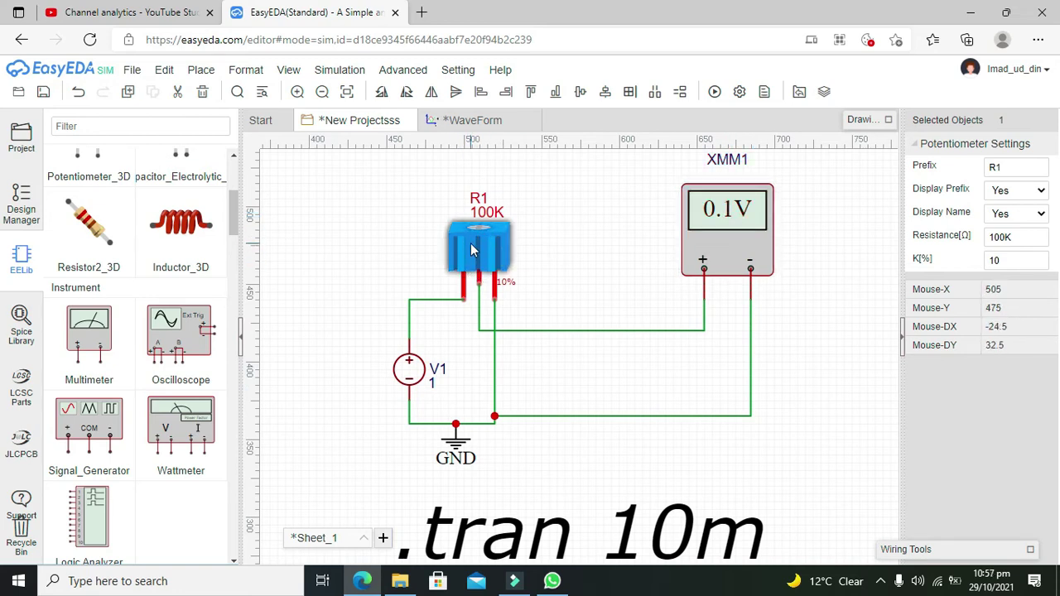
{"action": "left_click", "coordinate": [639, 248]}
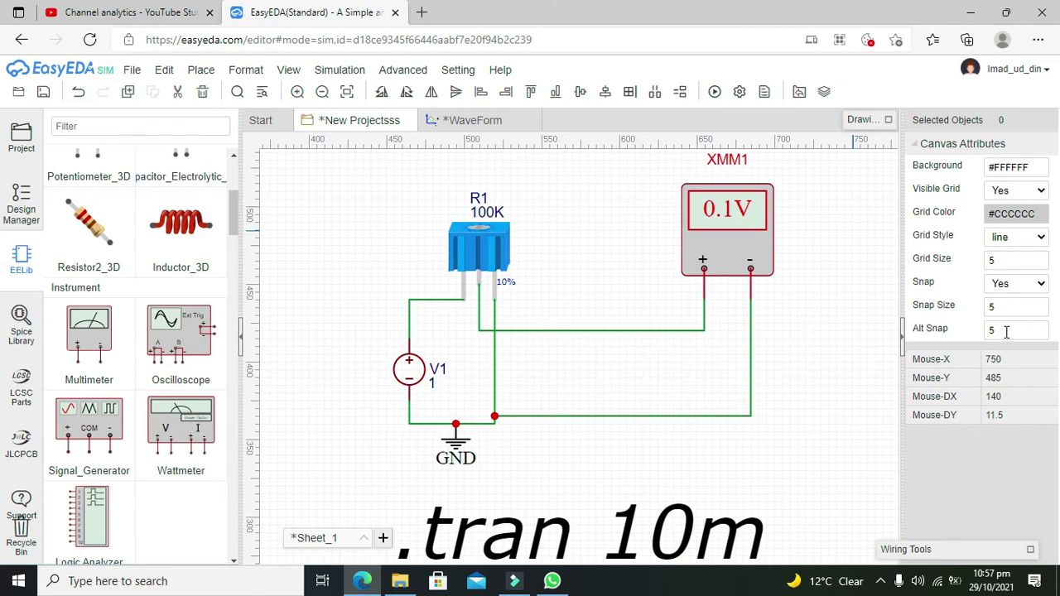
{"action": "left_click", "coordinate": [468, 250]}
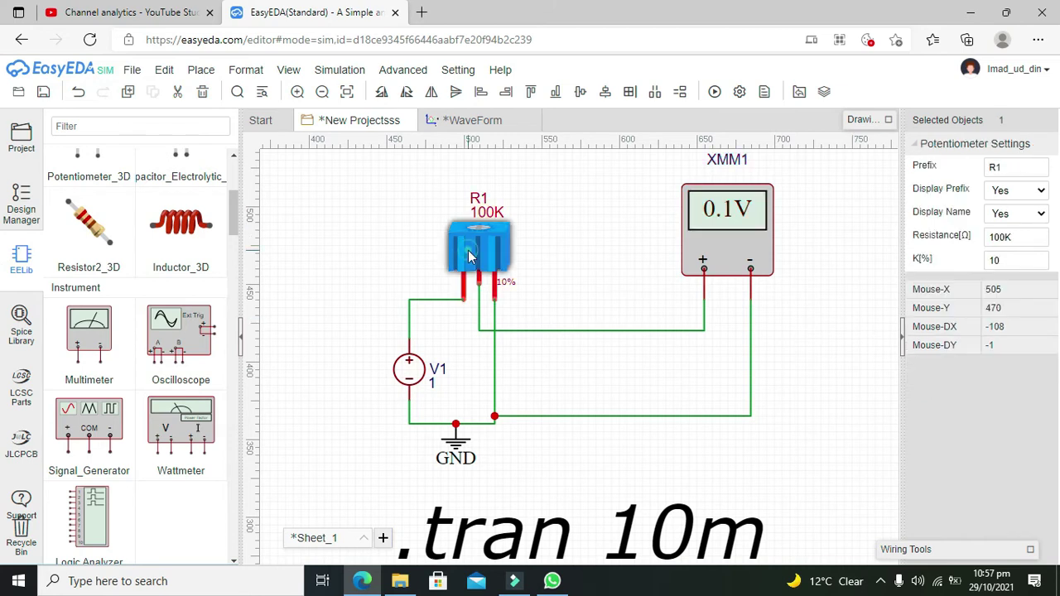
{"action": "double_click", "coordinate": [991, 261]}
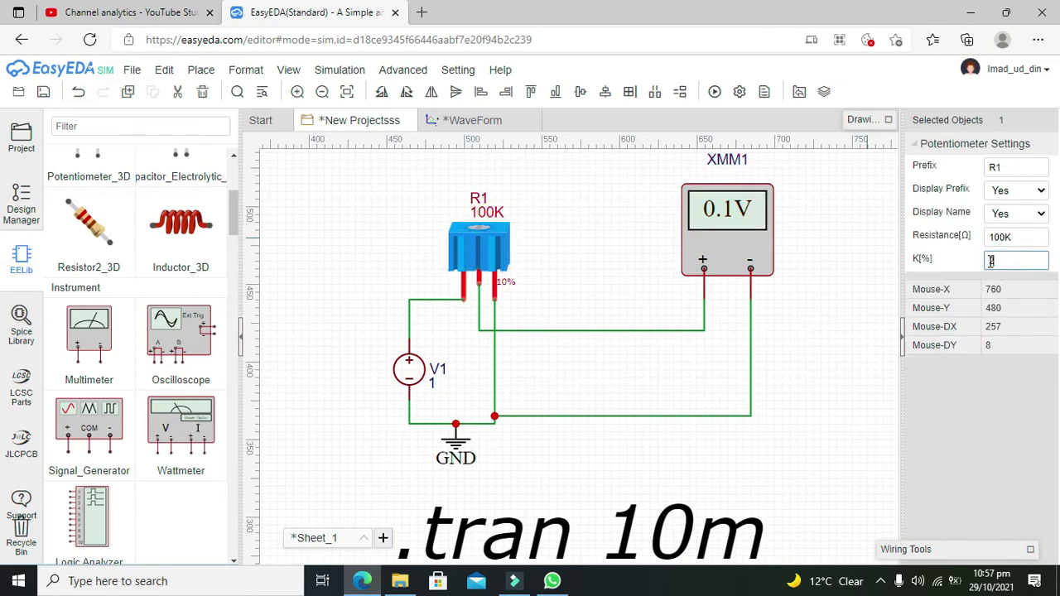
{"action": "left_click", "coordinate": [849, 289]}
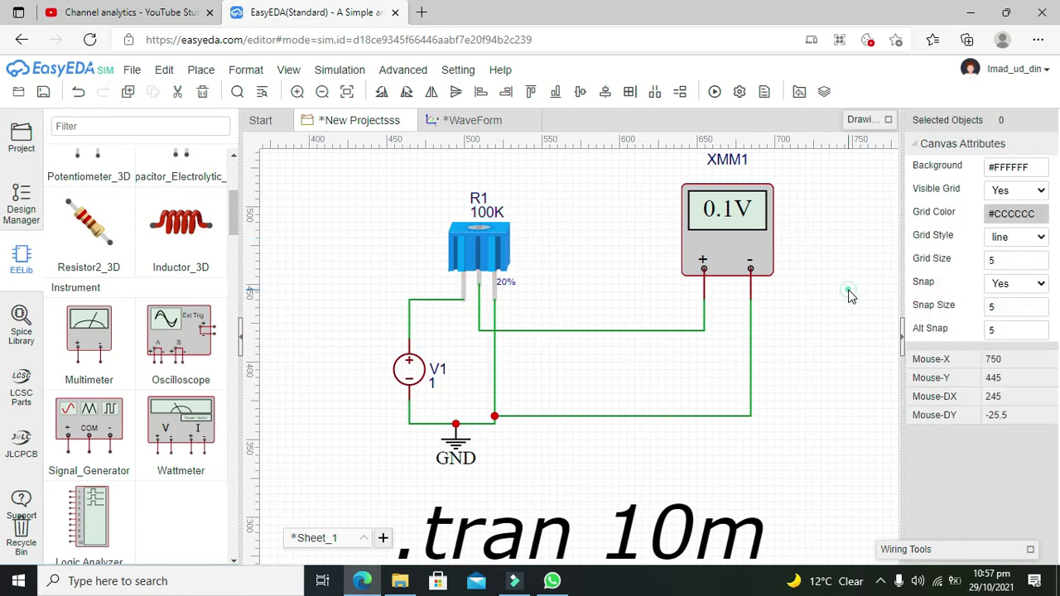
{"action": "left_click", "coordinate": [714, 91]}
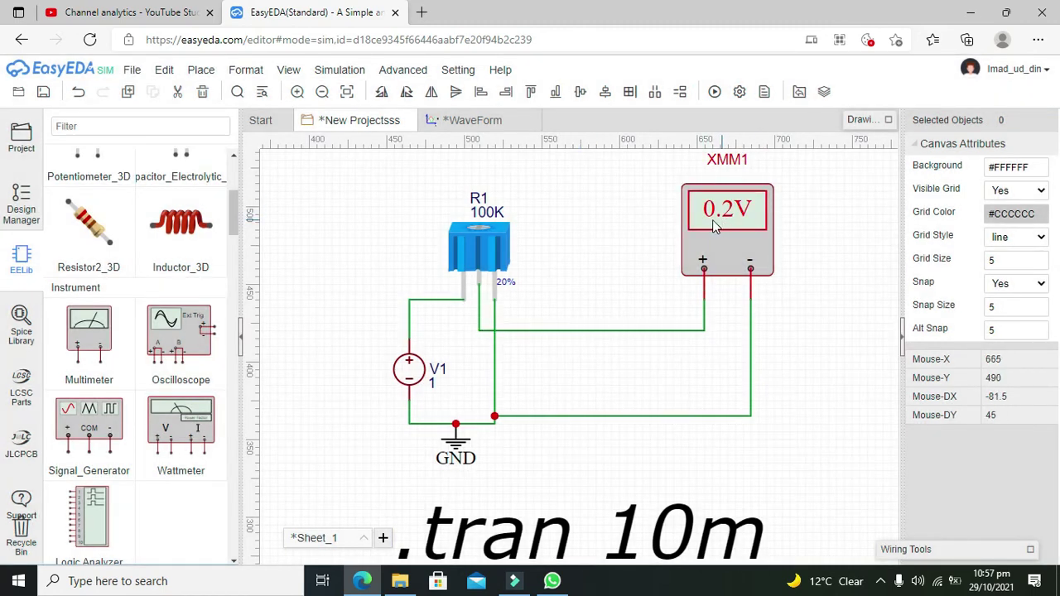
{"action": "left_click", "coordinate": [600, 246]}
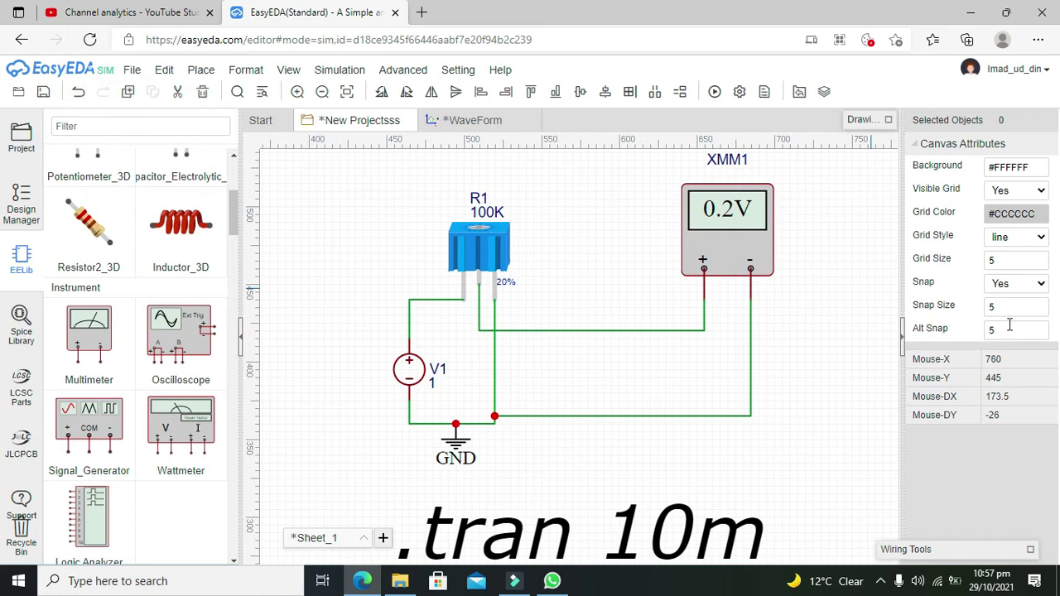
Overwrite R1's K[%] value 20 with 50 and run the simulation.
{"action": "left_click", "coordinate": [480, 242]}
{"action": "left_click_drag", "start_coordinate": [1001, 259], "coordinate": [964, 260]}
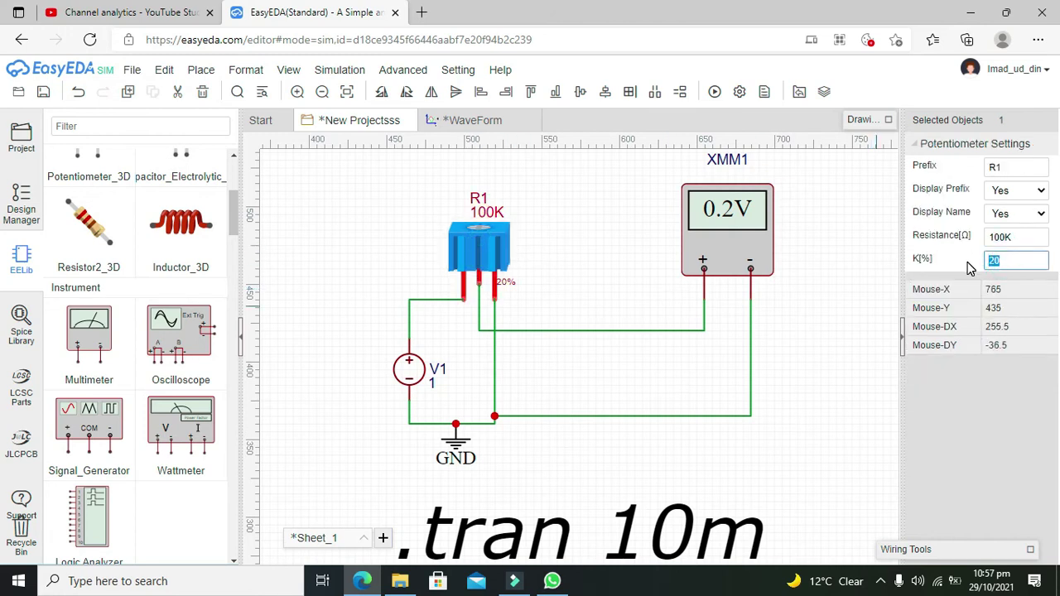
{"action": "type", "text": "50"}
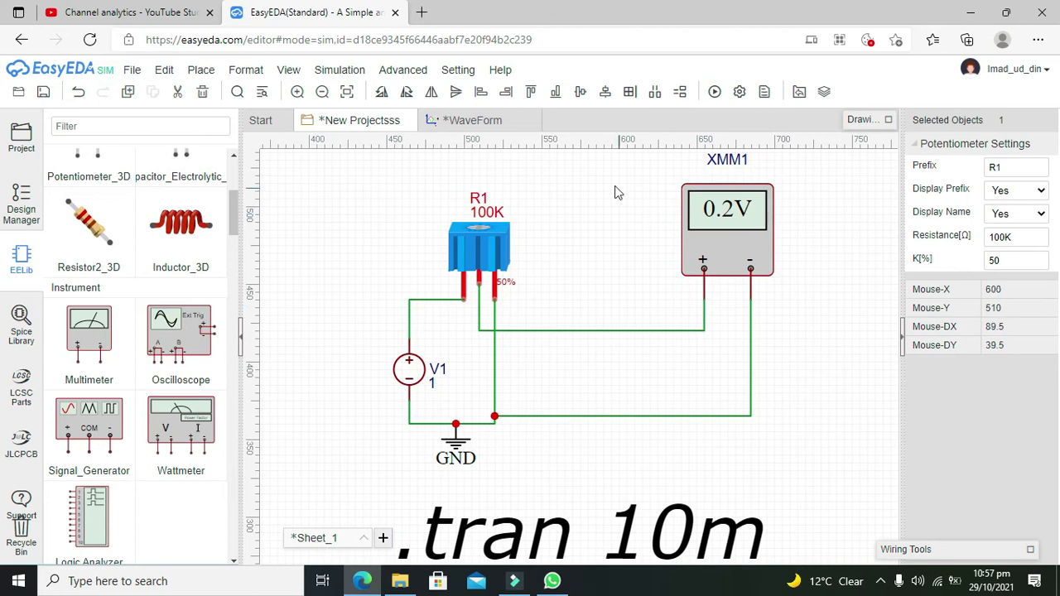
{"action": "left_click", "coordinate": [714, 91]}
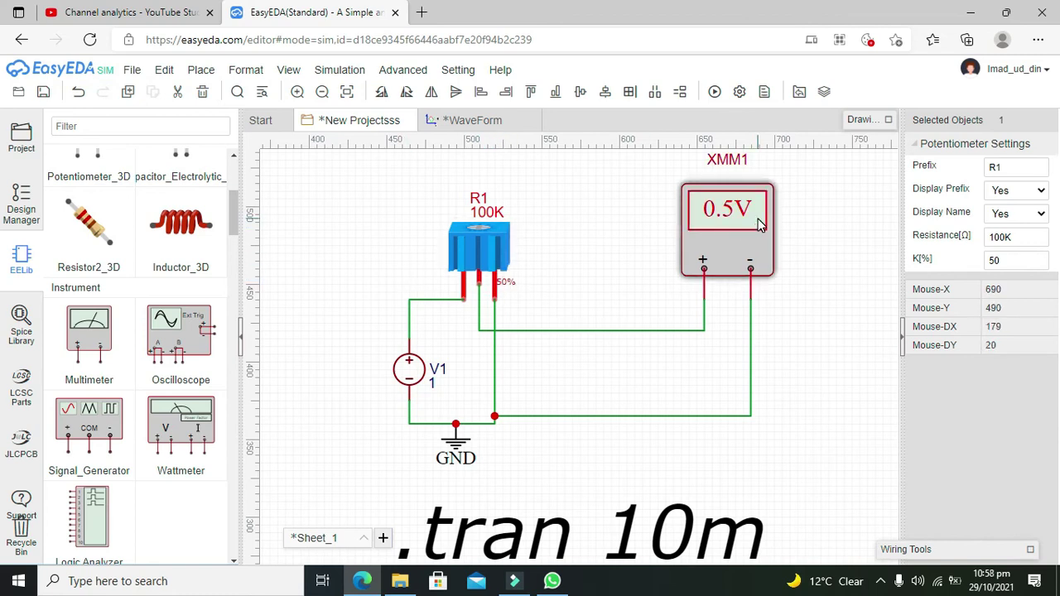
Set R1's K[%] to 90 and run the simulation to read 0.9 V on XMM1.
{"action": "double_click", "coordinate": [994, 263]}
{"action": "type", "text": "90"}
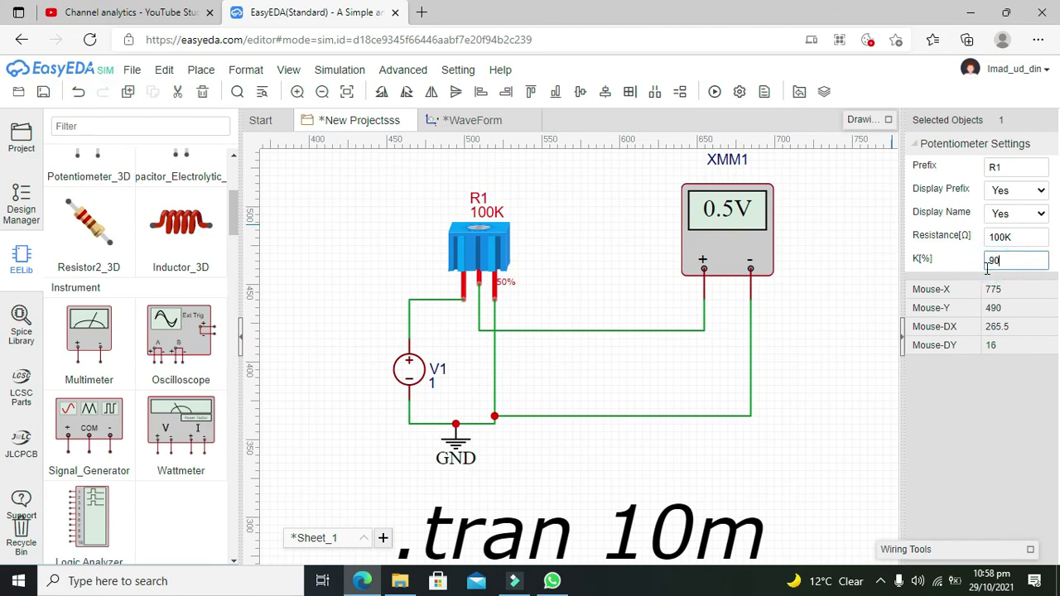
{"action": "key", "text": "Return"}
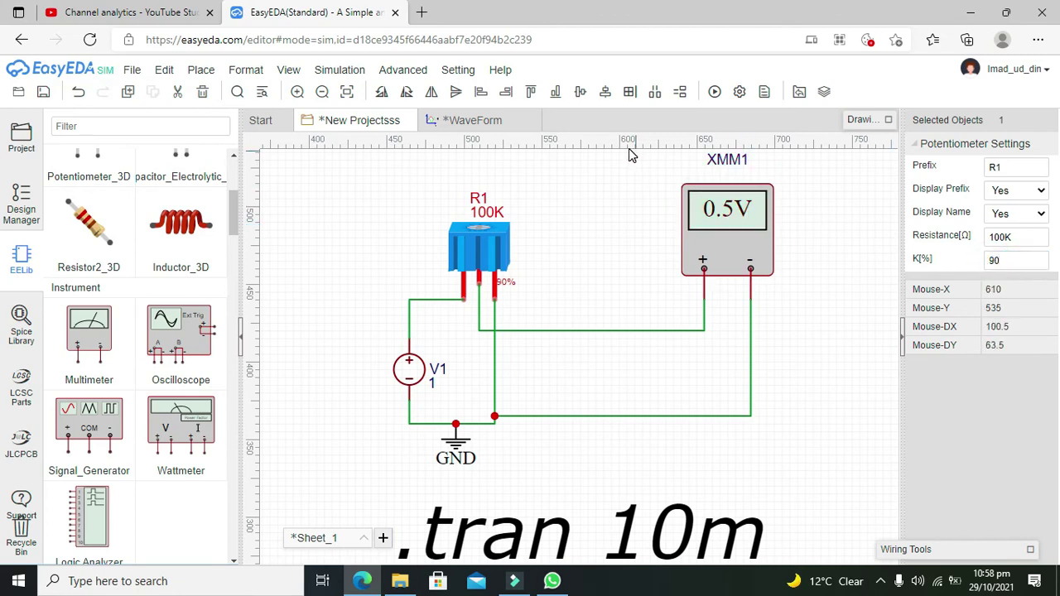
{"action": "left_click", "coordinate": [712, 93]}
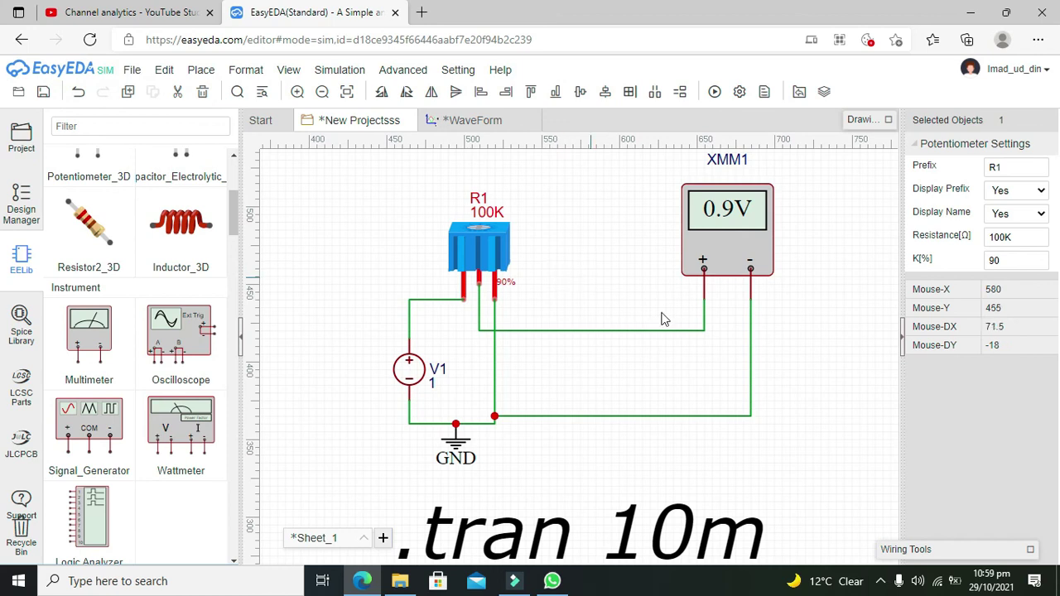
{"action": "left_click", "coordinate": [881, 580]}
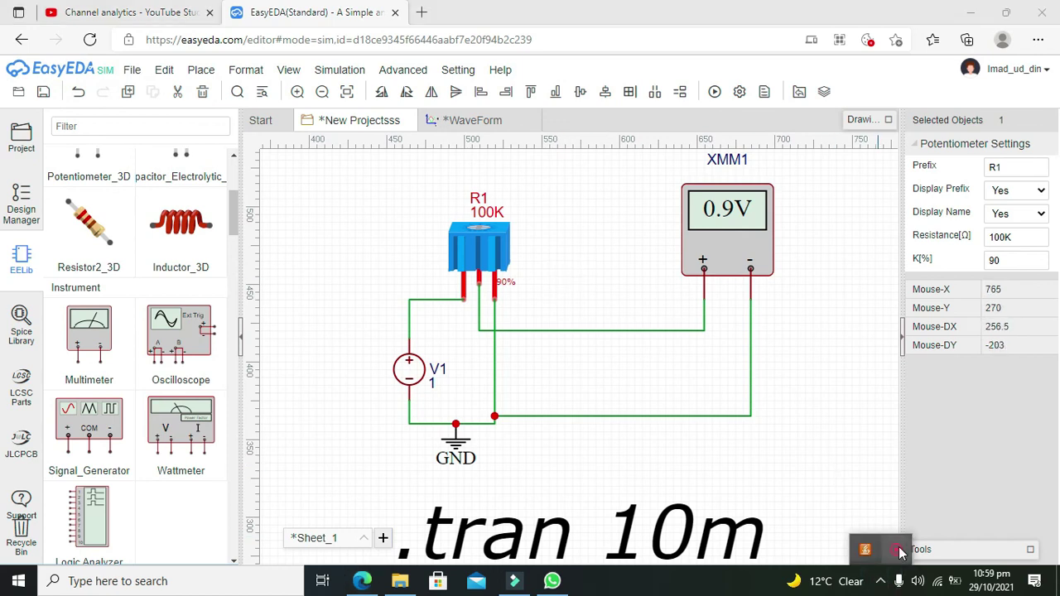